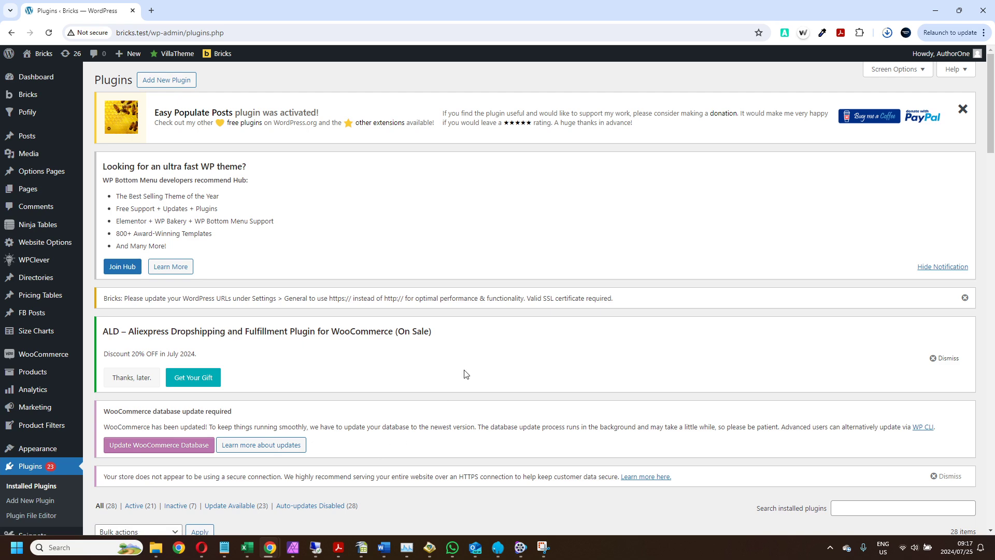
pyautogui.scroll(-2, 466, 374)
pyautogui.scroll(2, 466, 373)
# Go to Add New Plugin and search the plugin directory for 'admin'
pyautogui.click(167, 80)
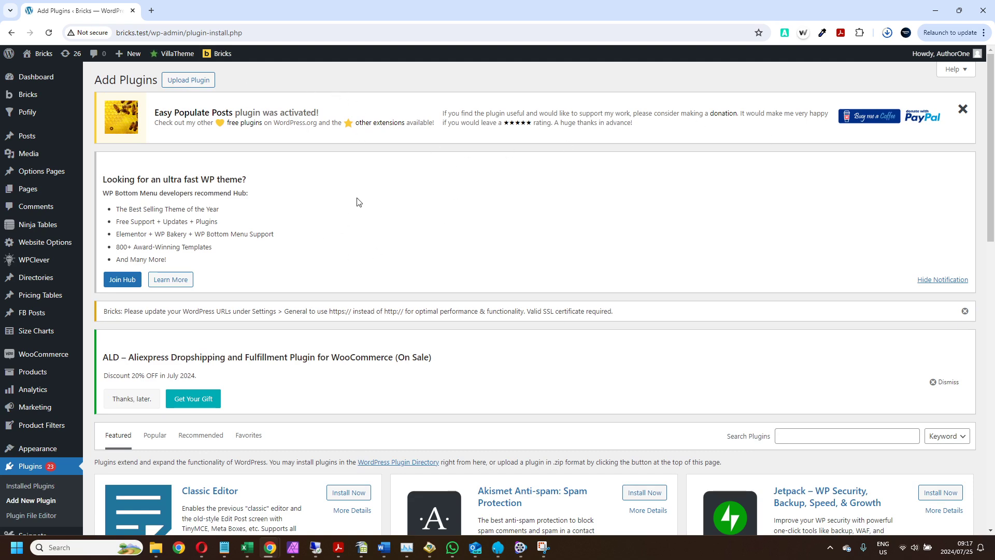
pyautogui.scroll(-1, 415, 283)
pyautogui.scroll(-1, 415, 284)
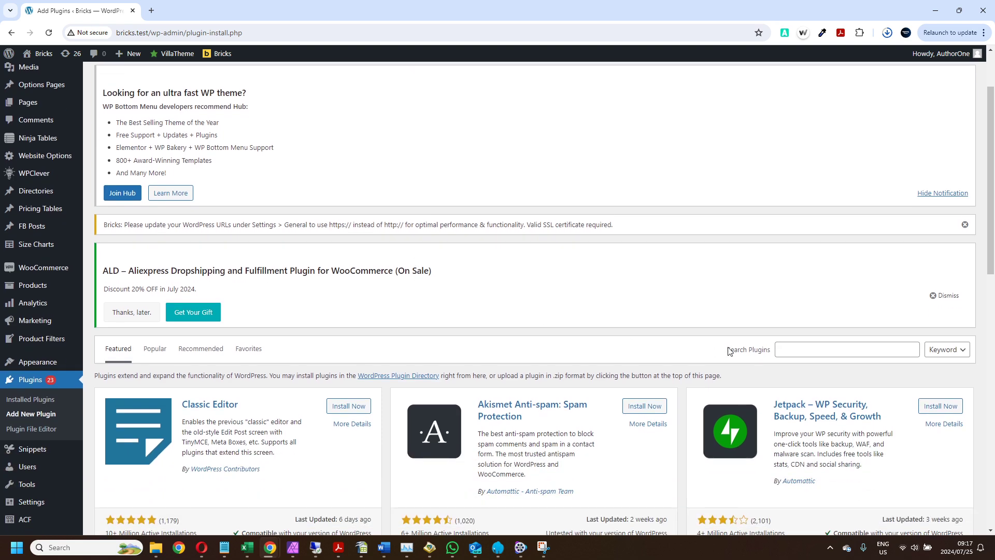
pyautogui.click(805, 351)
pyautogui.write('admin')
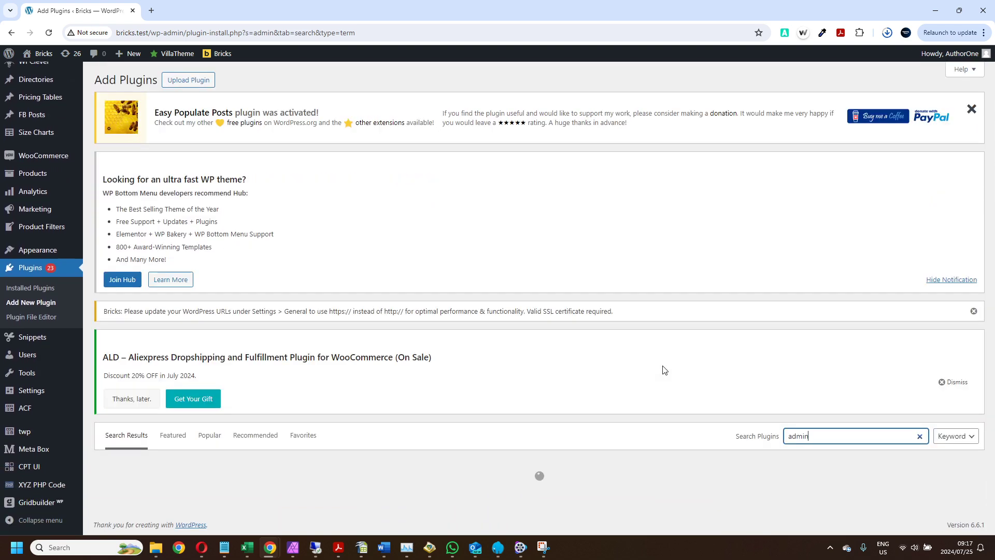
pyautogui.scroll(-2, 688, 336)
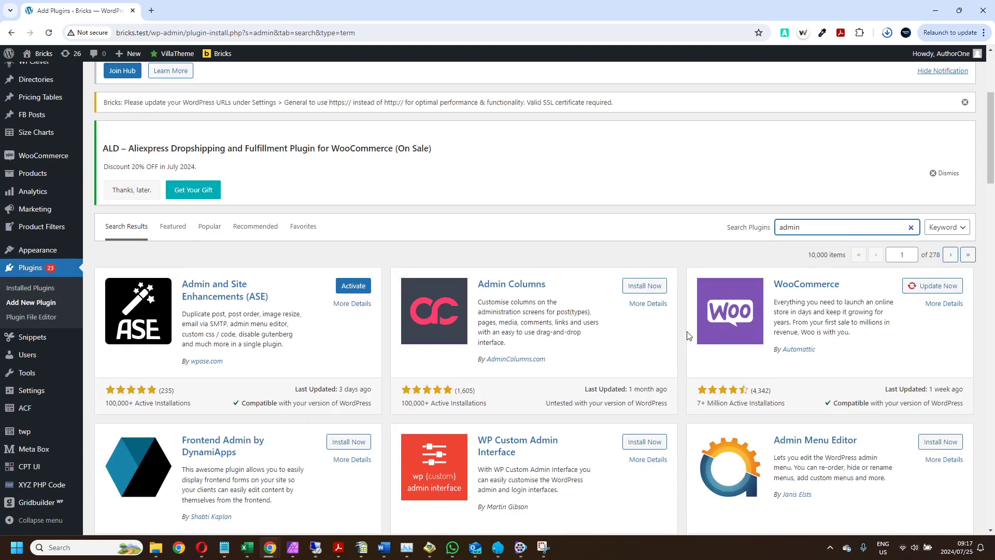
pyautogui.scroll(-1, 687, 337)
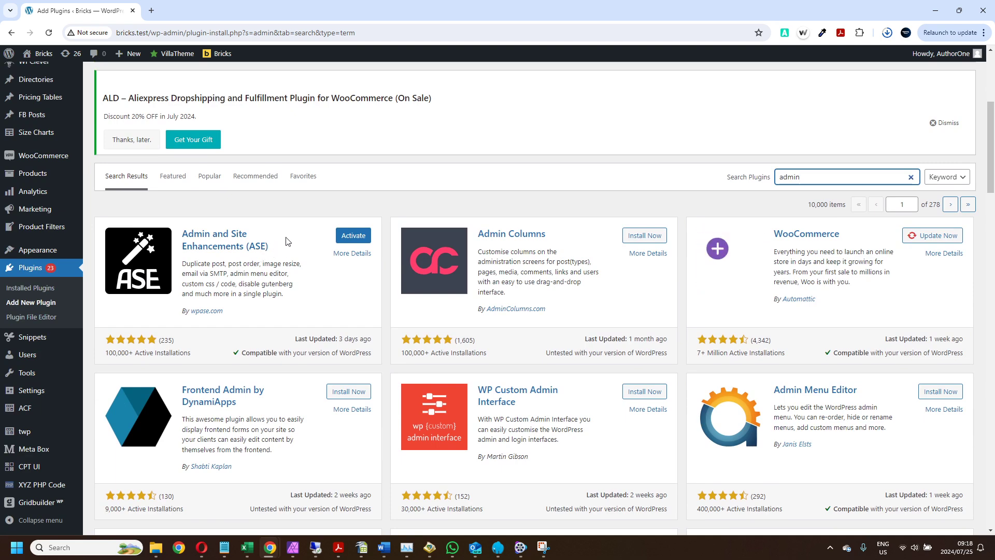
# Activate the Admin and Site Enhancements (ASE) plugin from its search result card
pyautogui.click(352, 236)
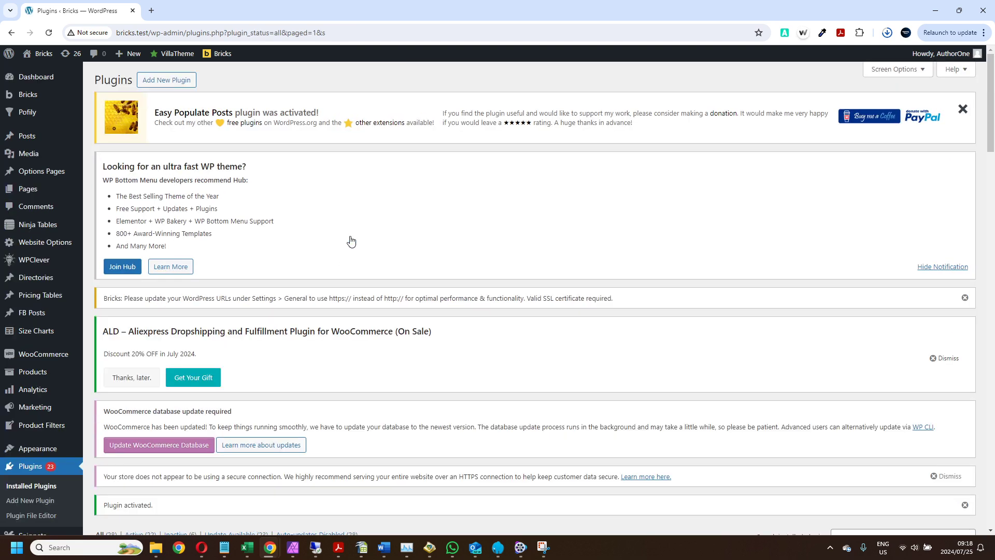
pyautogui.scroll(-2, 335, 287)
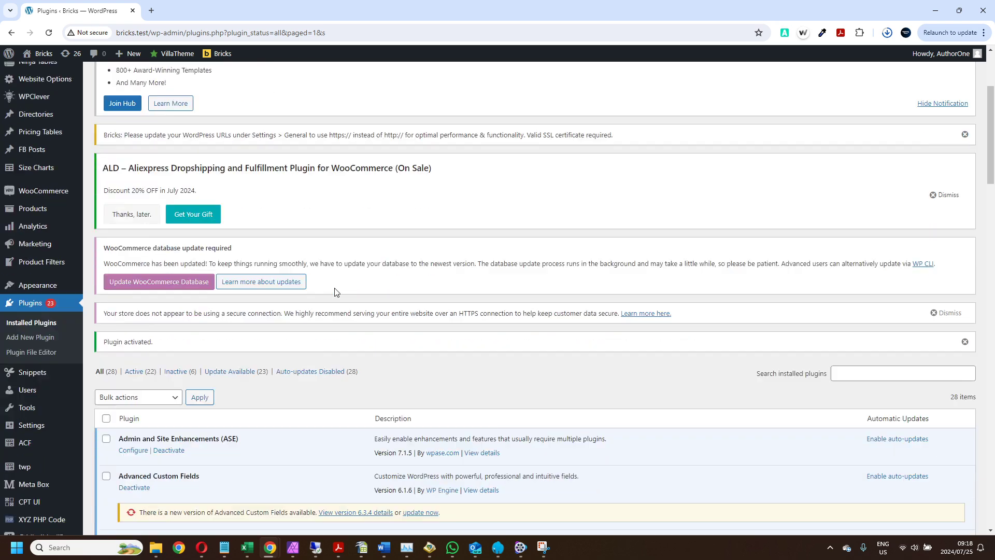
pyautogui.scroll(-2, 335, 291)
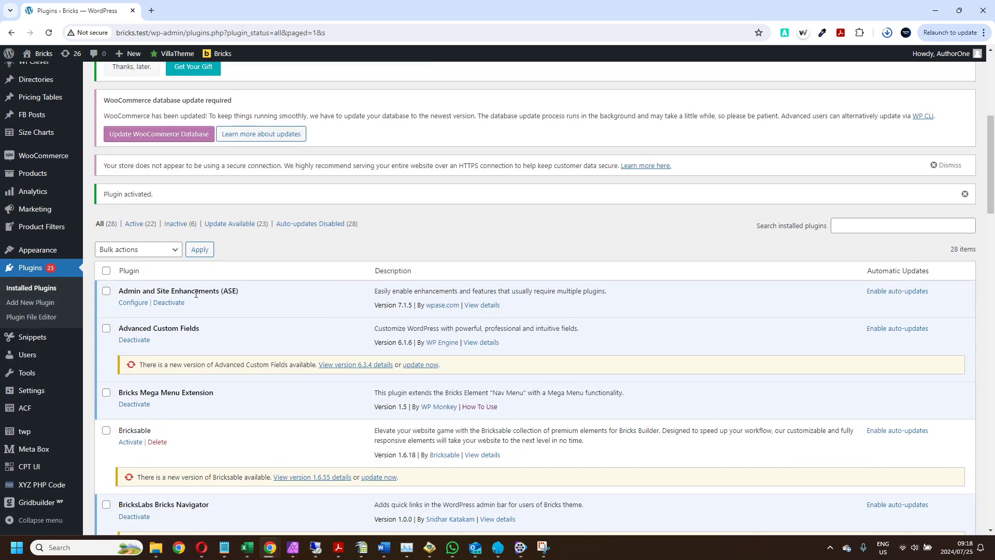
# In ASE's Admin Interface settings, enable Hide Admin Notices and save the changes
pyautogui.click(133, 302)
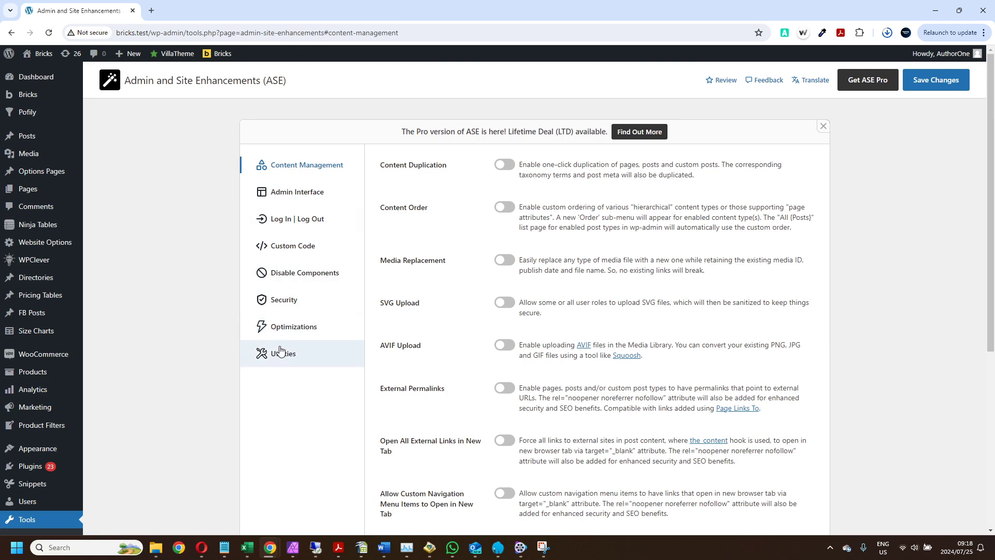
pyautogui.click(299, 194)
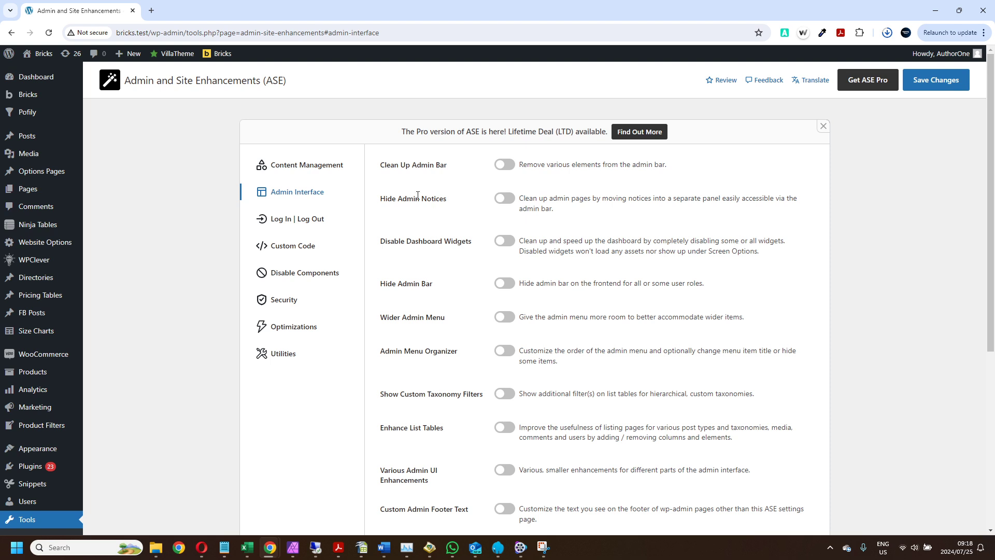
pyautogui.click(505, 198)
pyautogui.click(951, 83)
# Go back to the Plugins page and show the hidden admin notices from the admin bar Notices badge
pyautogui.click(31, 466)
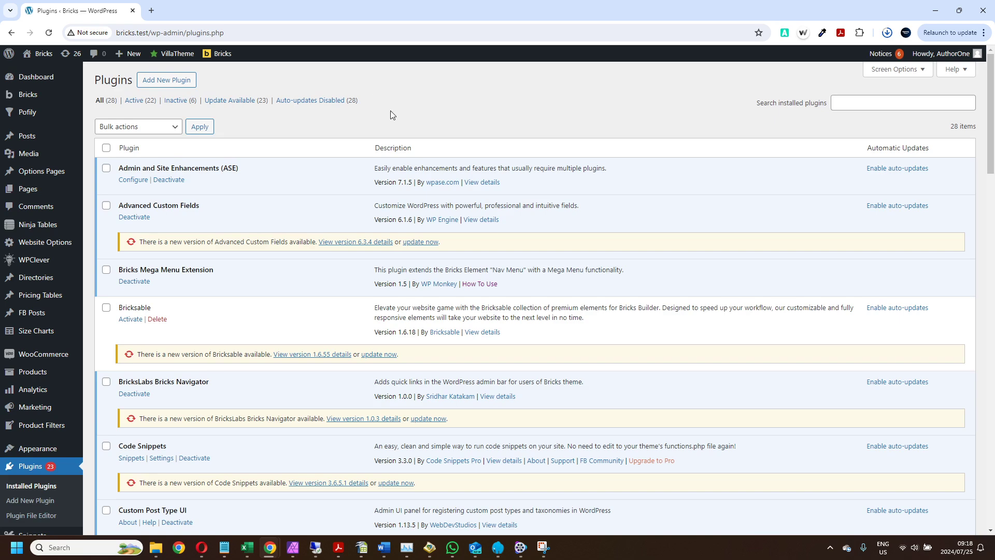
pyautogui.click(899, 56)
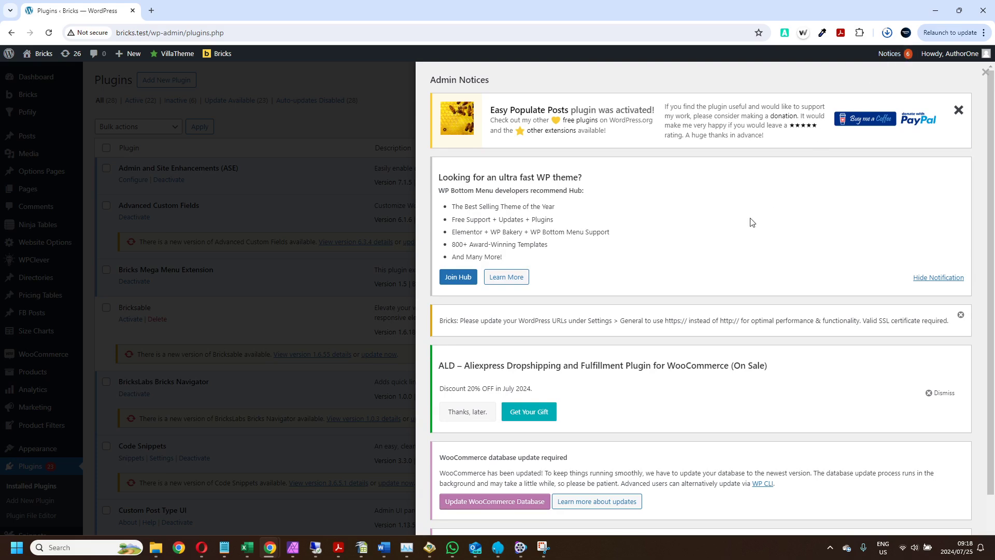
pyautogui.scroll(-1, 751, 222)
pyautogui.scroll(2, 751, 223)
pyautogui.scroll(-1, 814, 232)
pyautogui.scroll(1, 814, 232)
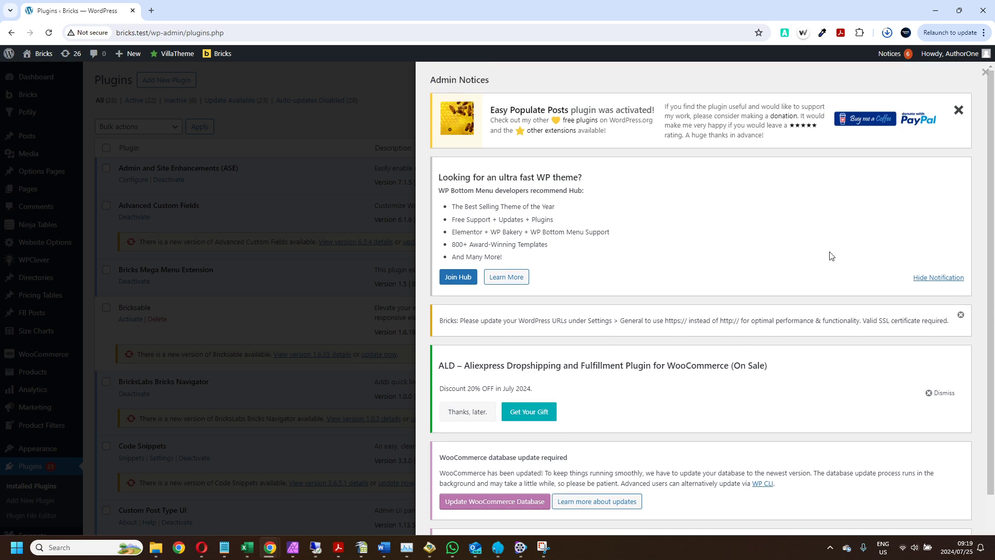
# Close the Admin Notices panel to reveal the notice-free Plugins list
pyautogui.click(986, 74)
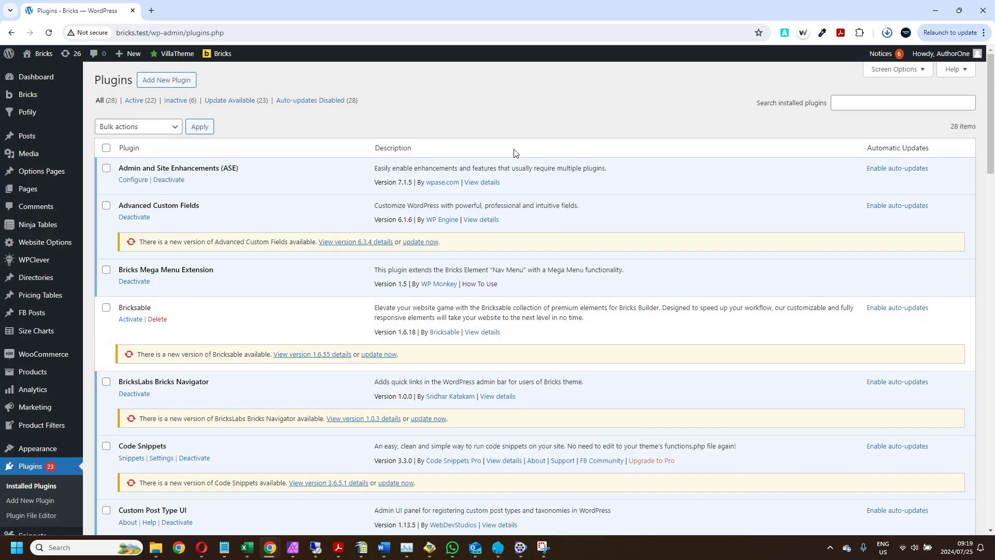
pyautogui.scroll(-10, 513, 152)
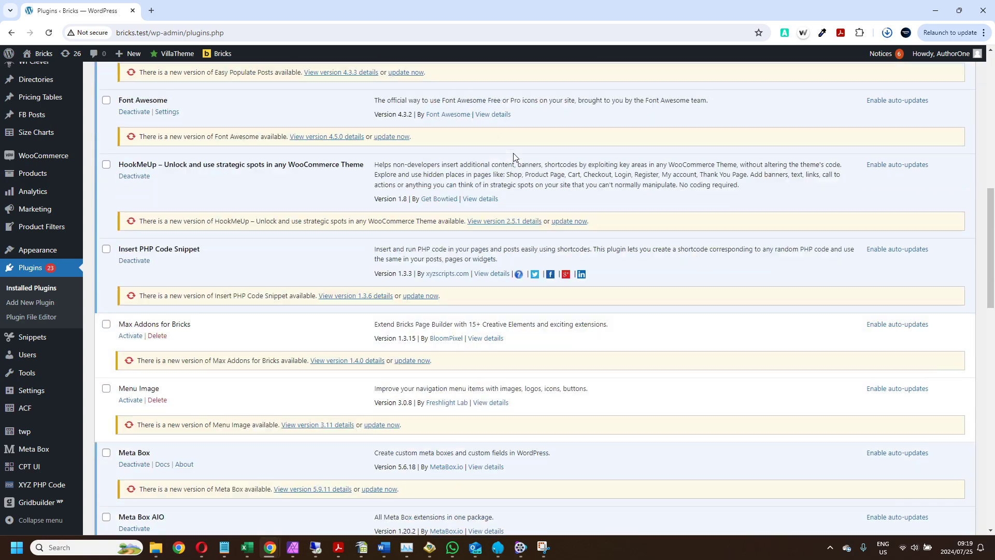
pyautogui.scroll(-3, 513, 151)
pyautogui.scroll(13, 513, 152)
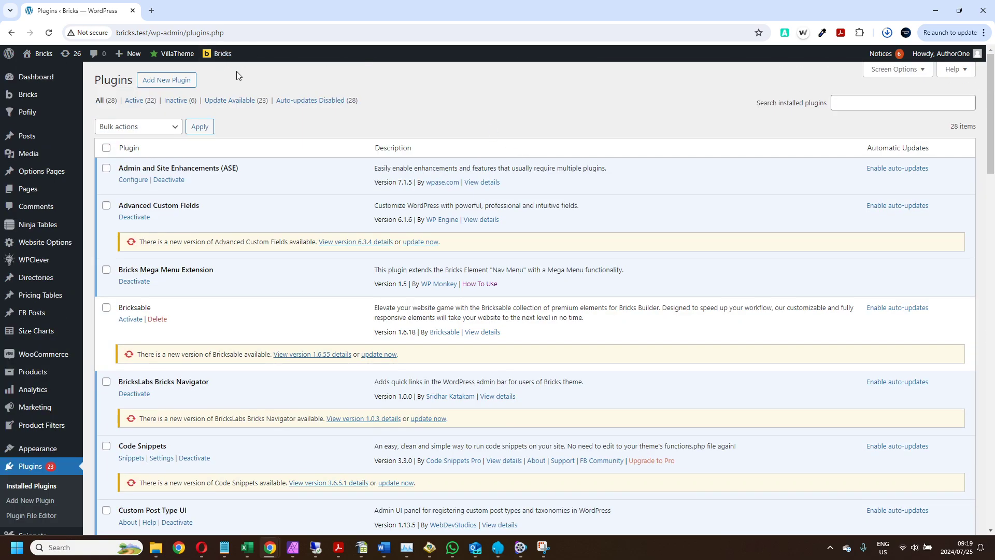